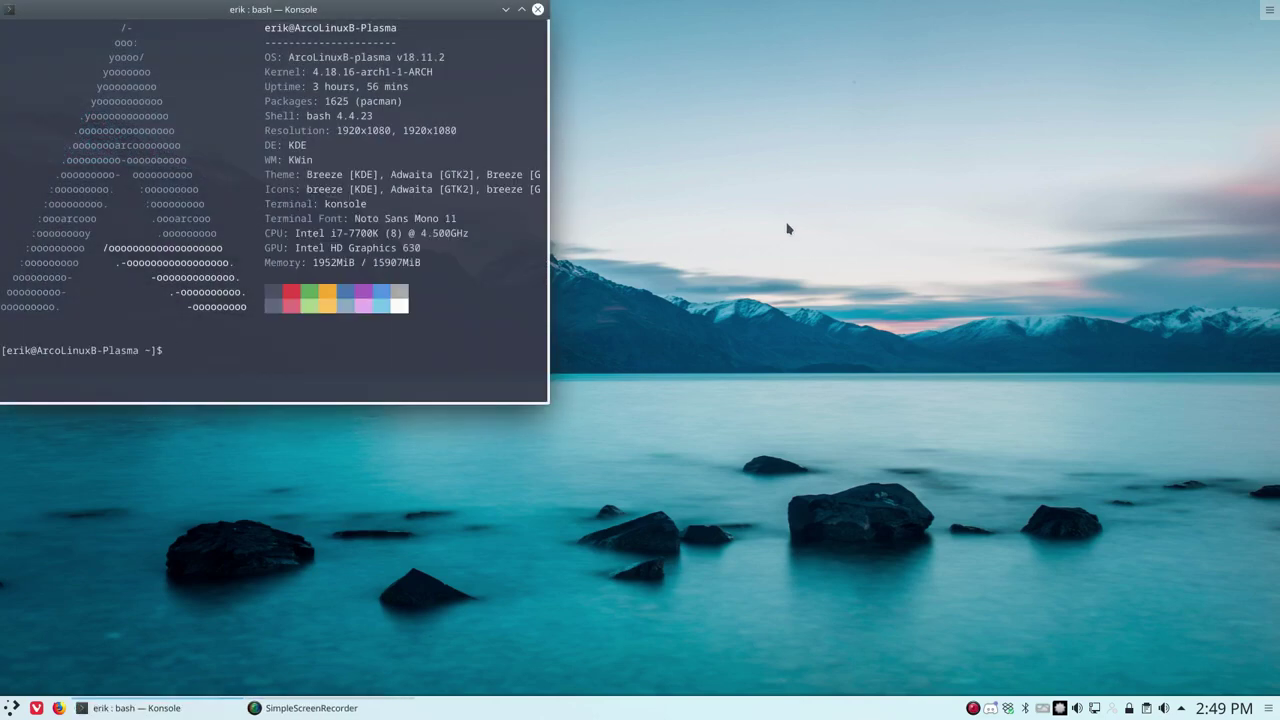
Close the terminal and open the Desktop Effects page under Desktop Behavior in System Settings
left_click(537, 11)
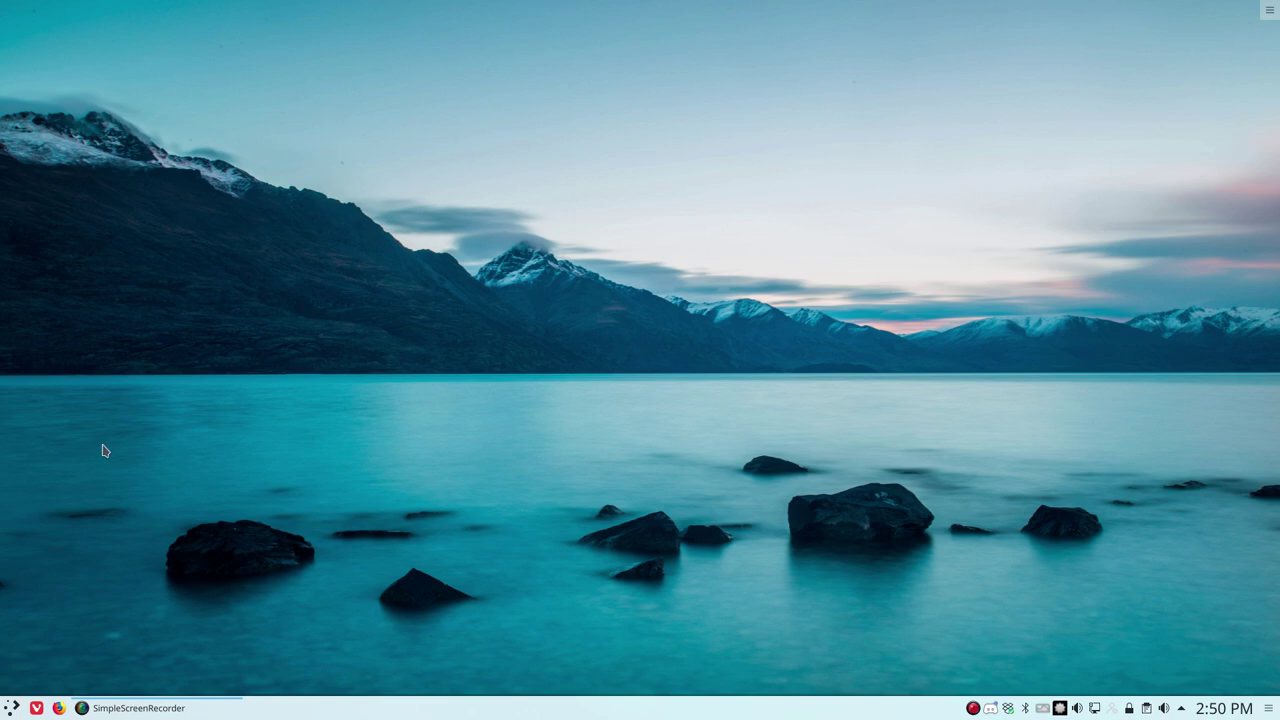
left_click(11, 707)
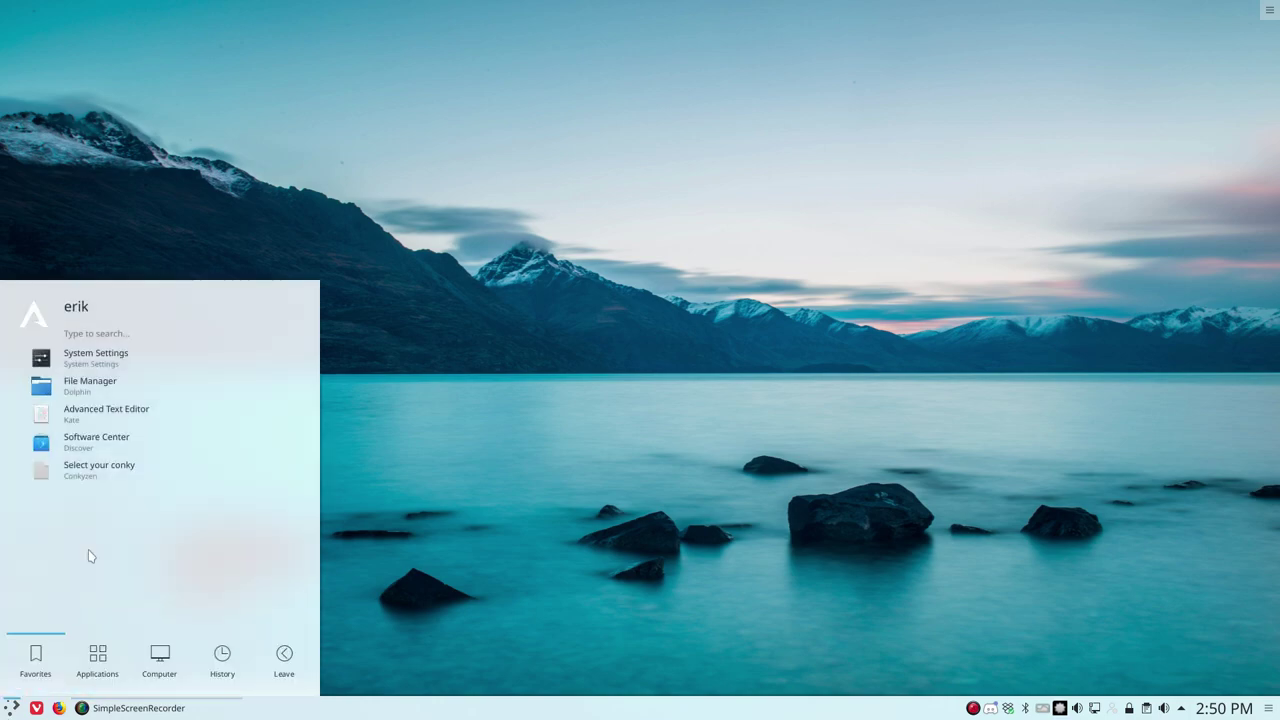
left_click(128, 368)
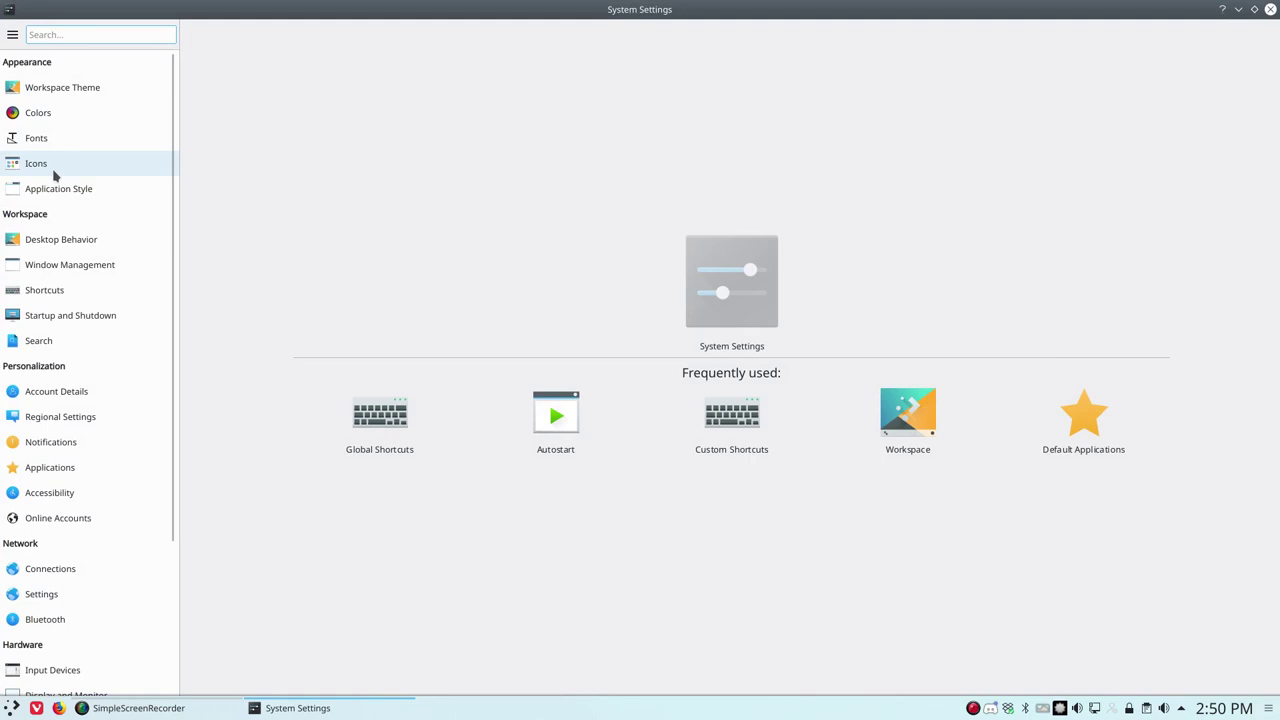
left_click(82, 246)
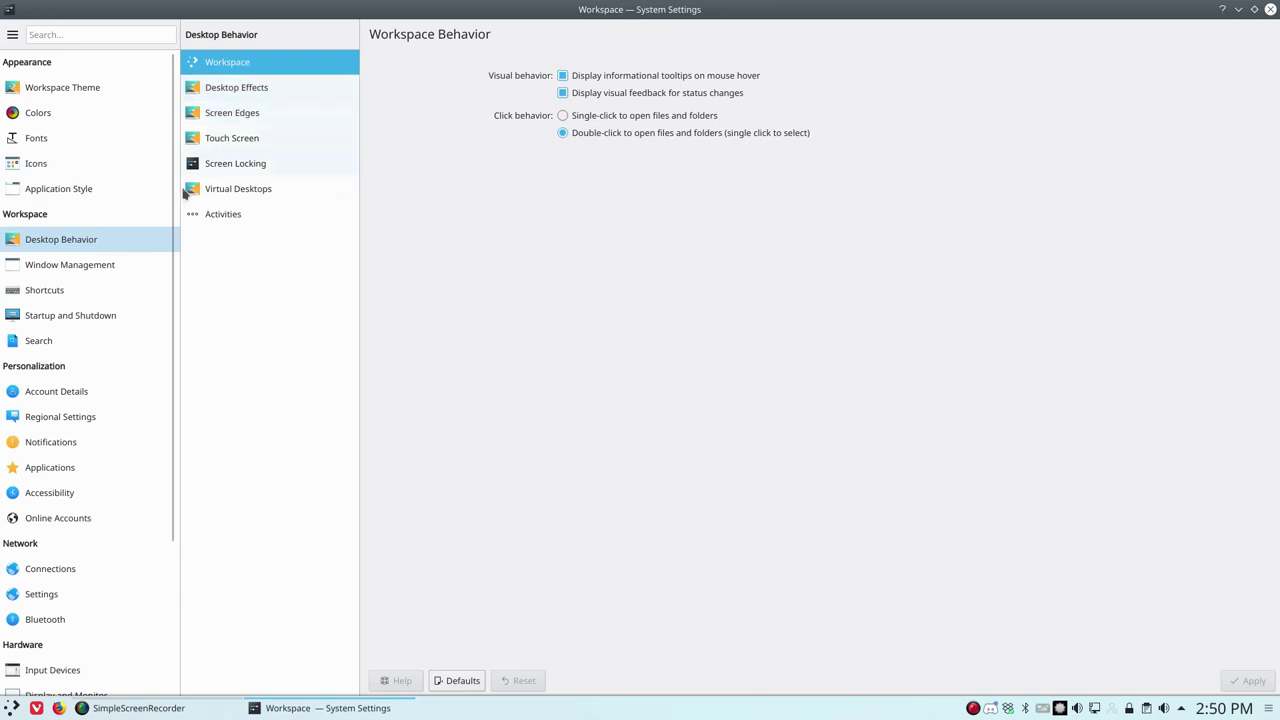
left_click(254, 89)
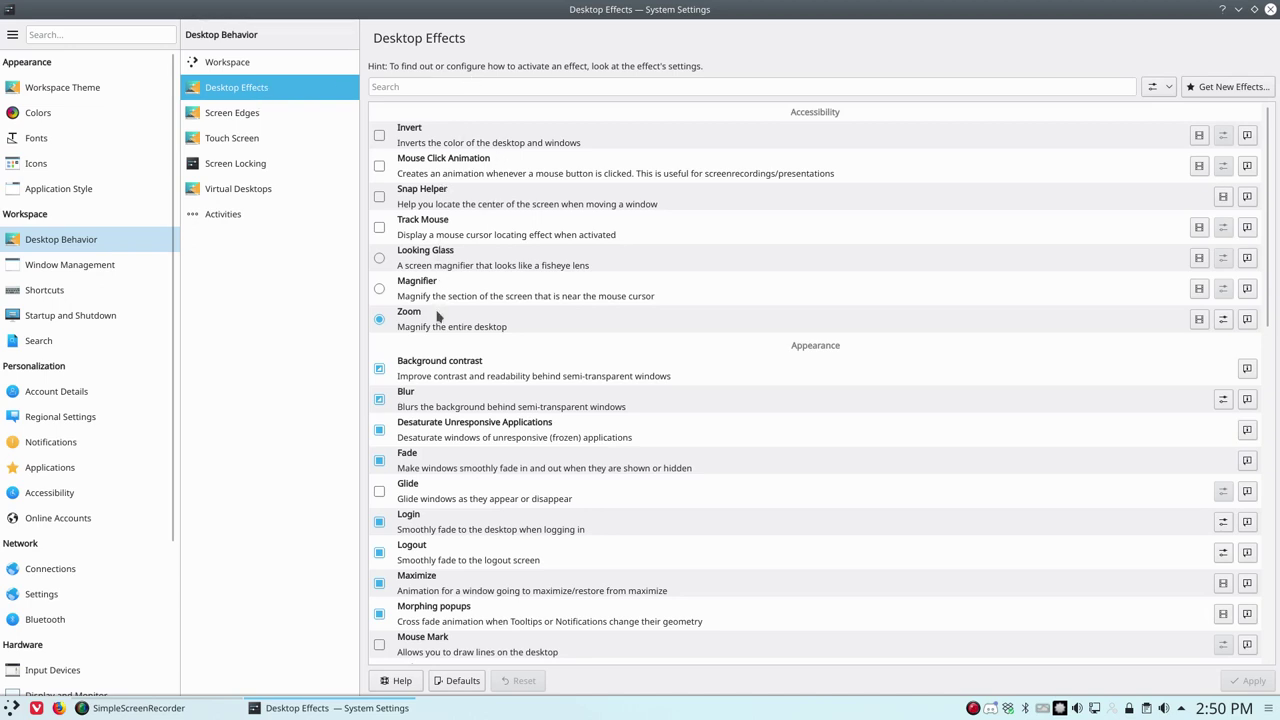
Filter the desktop effects for "cube" and enable the Desktop Cube effect
scroll(437, 328, "down", 4)
scroll(437, 328, "down", 7)
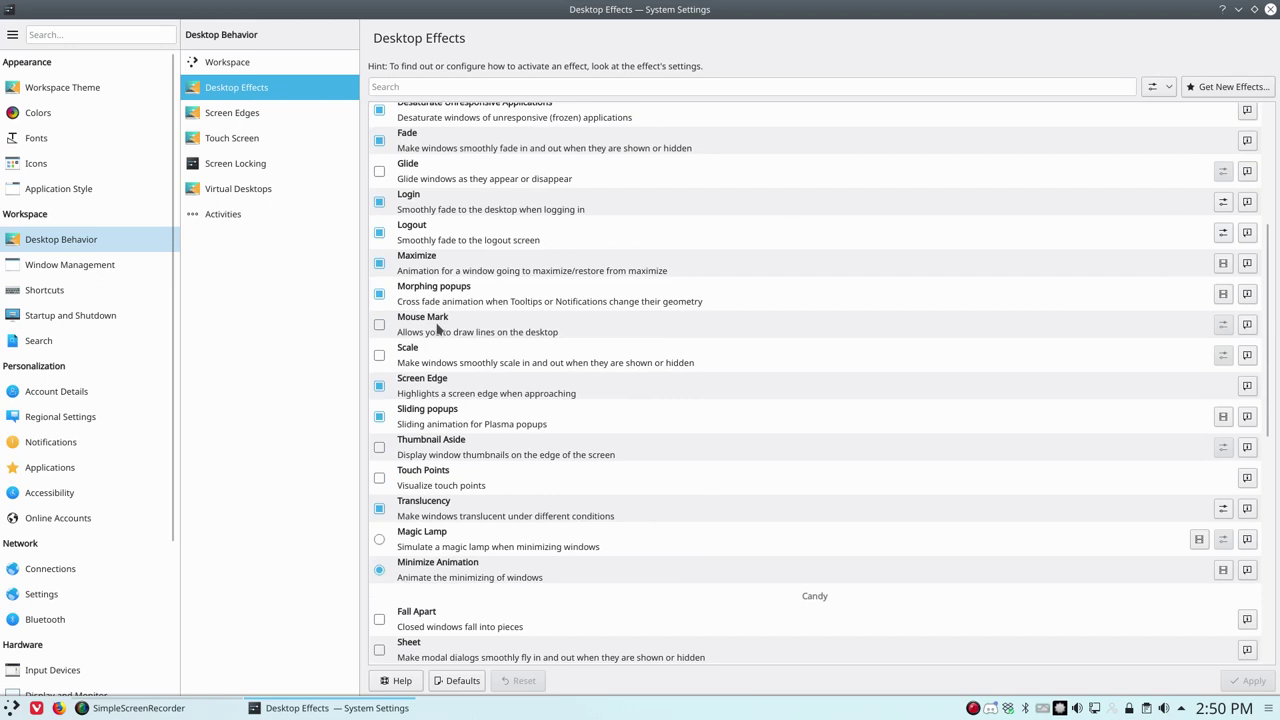
scroll(437, 328, "down", 5)
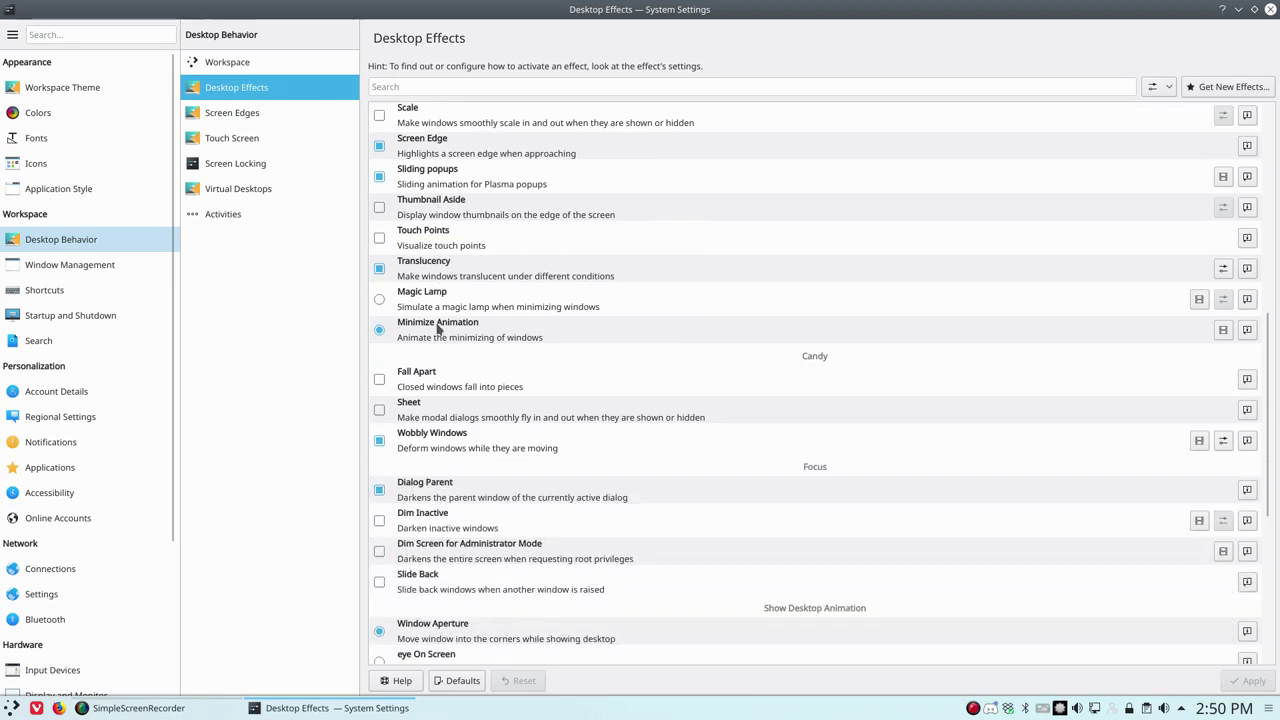
scroll(437, 328, "down", 3)
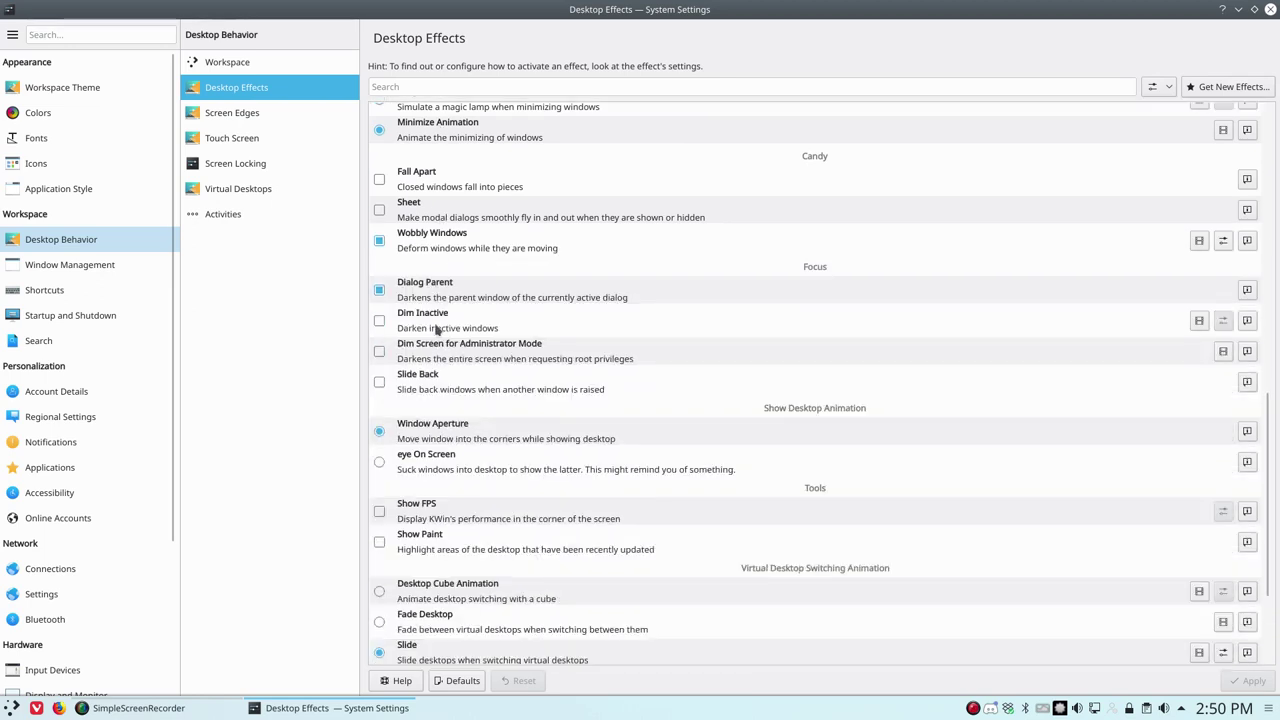
scroll(437, 328, "down", 2)
scroll(437, 328, "down", 2)
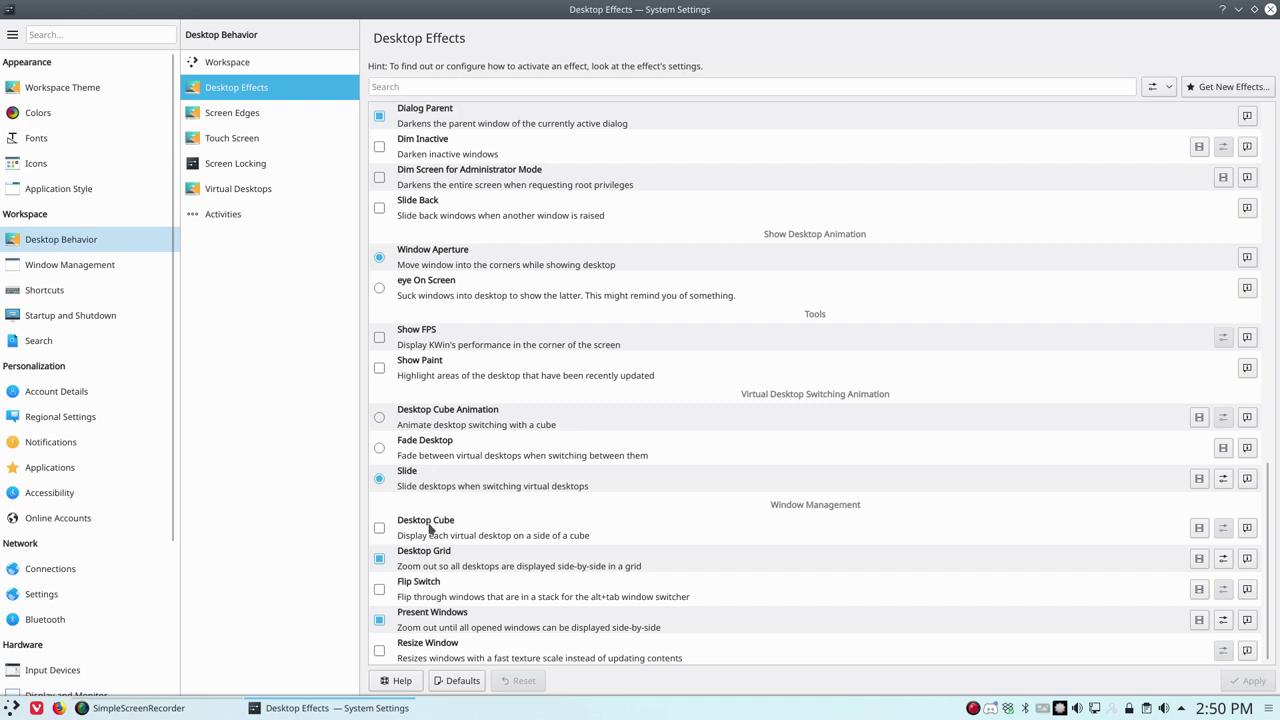
left_click(409, 89)
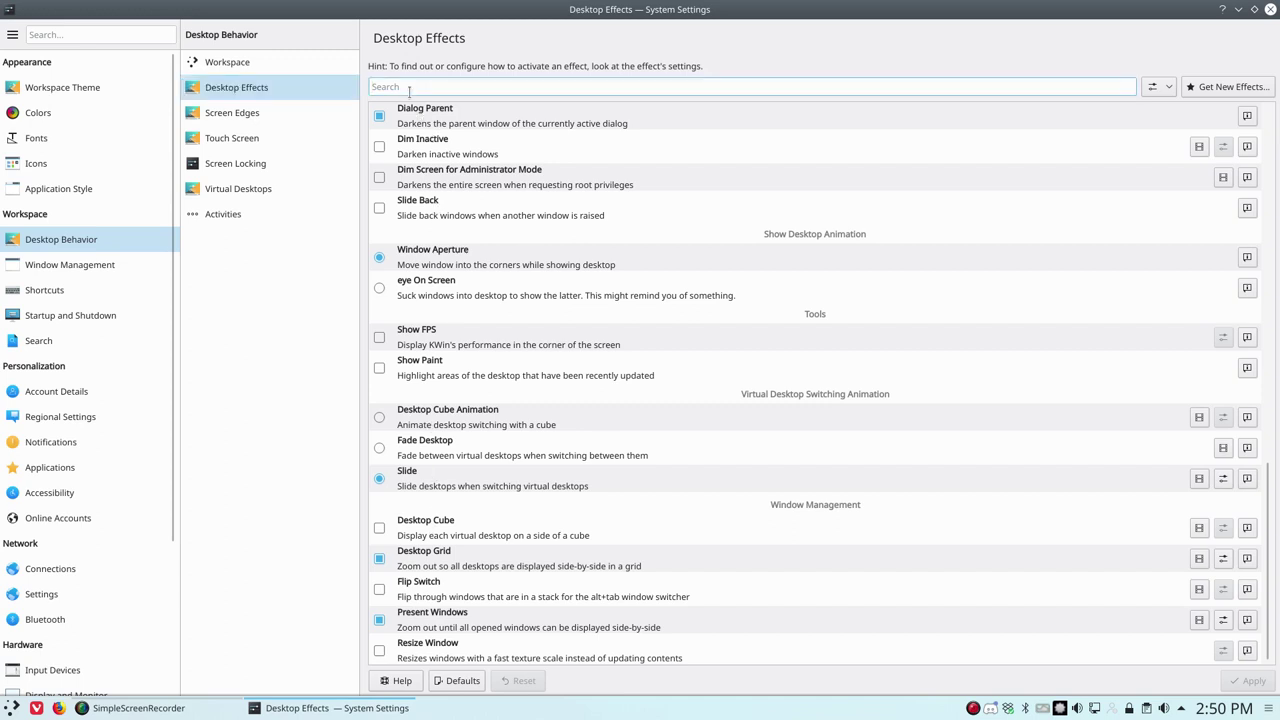
type("cube")
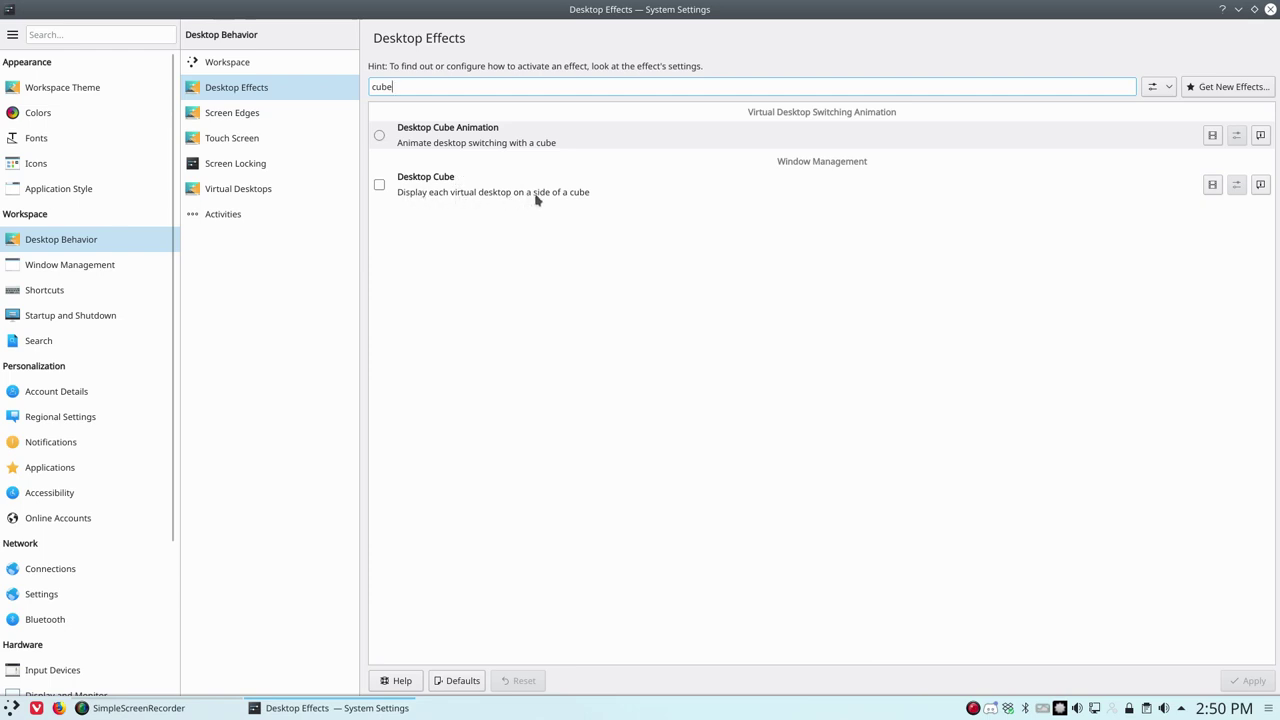
left_click(380, 186)
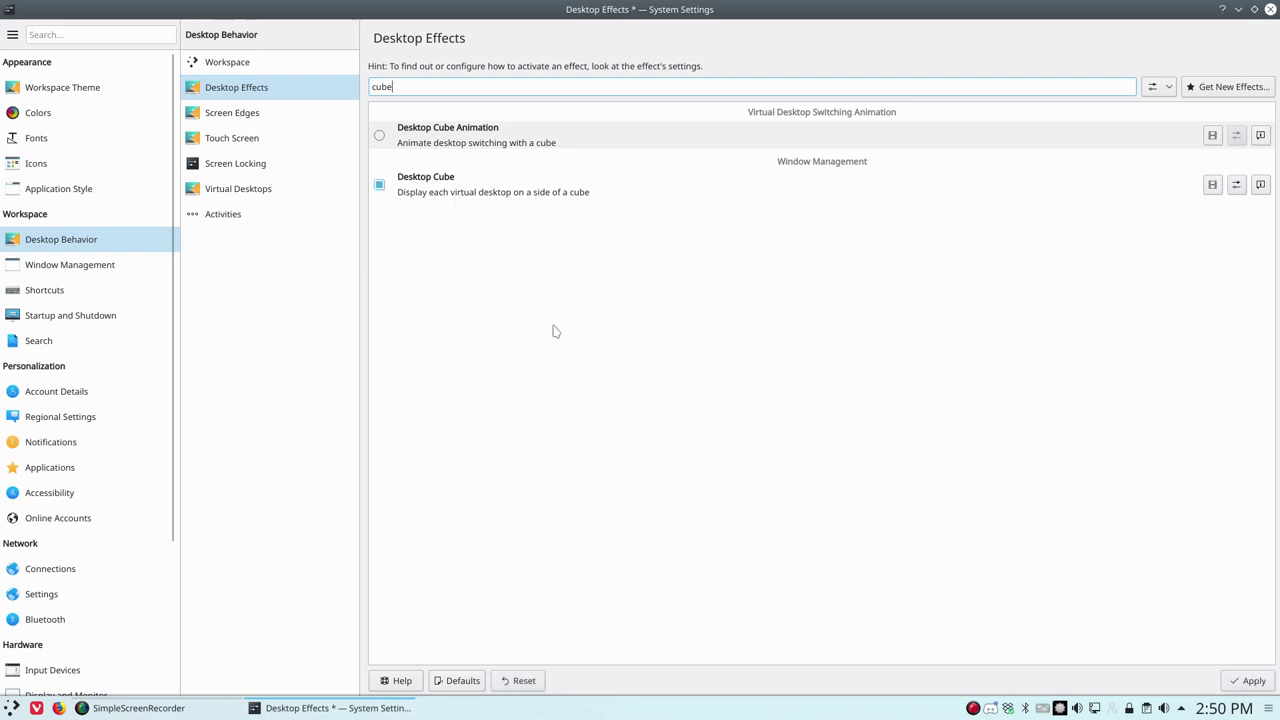
Review the basic and advanced settings of the Desktop Cube effect, leaving them as they are
left_click(1236, 185)
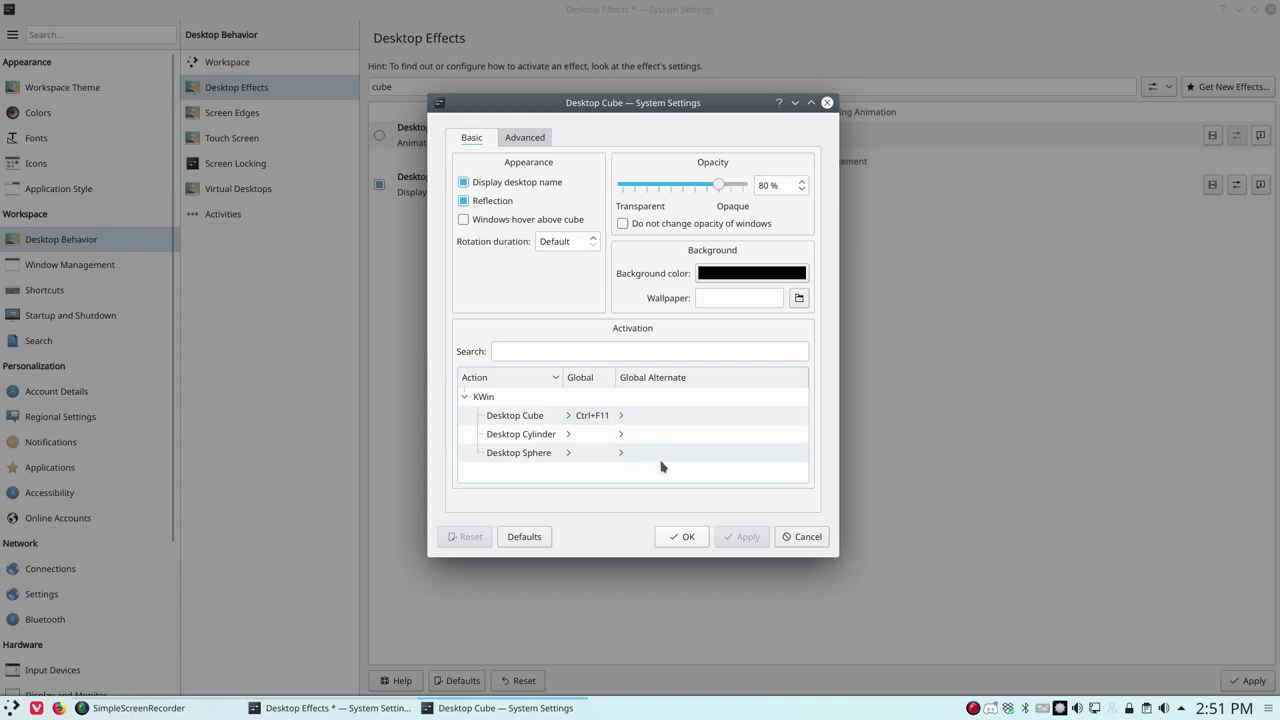
left_click(524, 139)
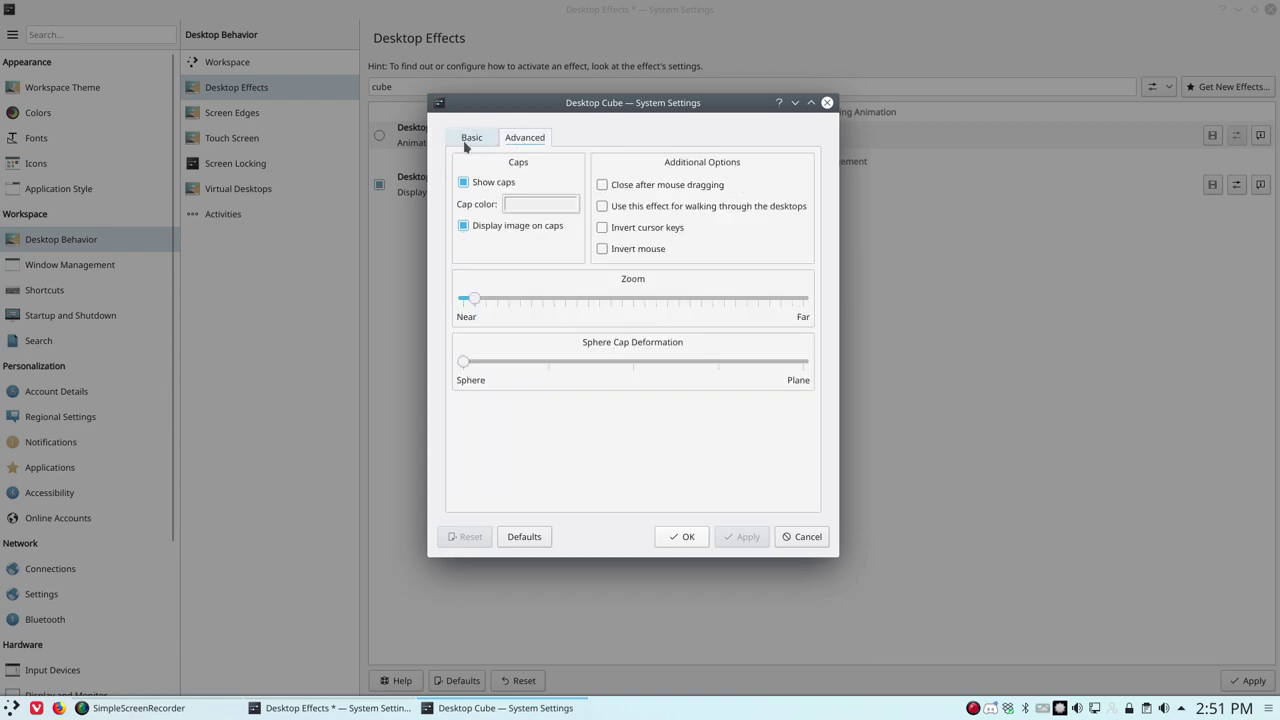
left_click(465, 145)
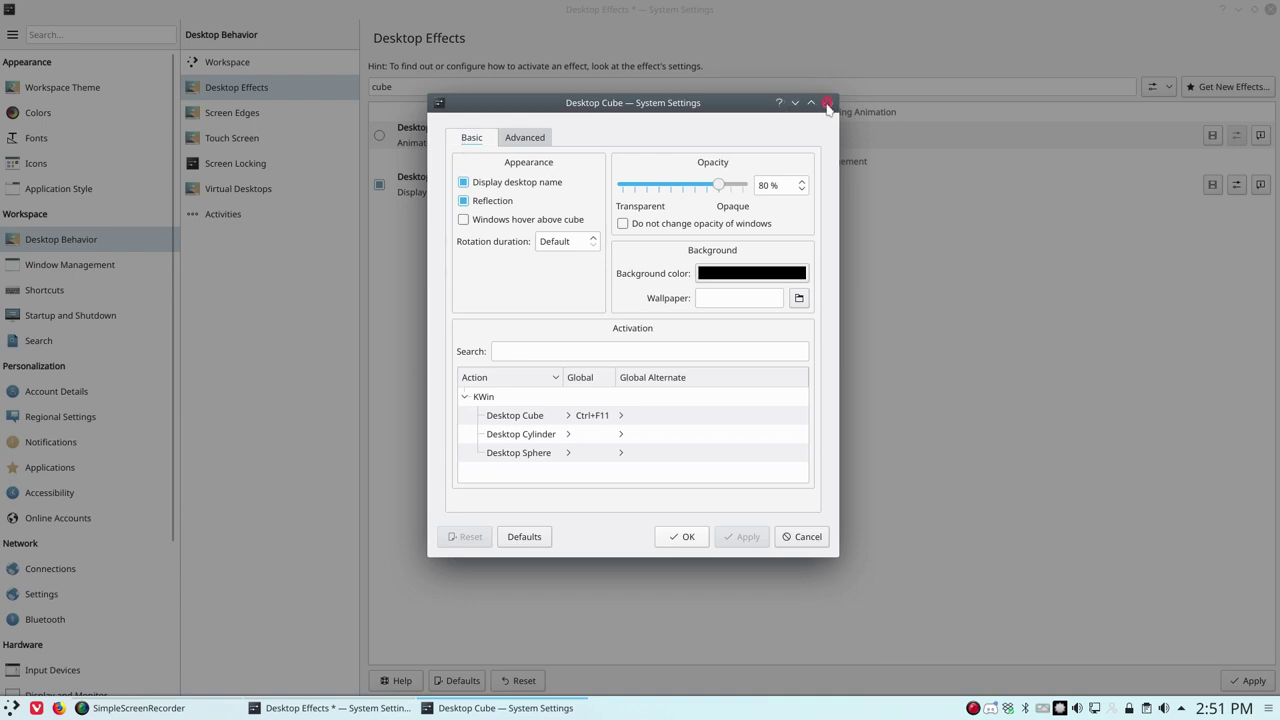
left_click(827, 103)
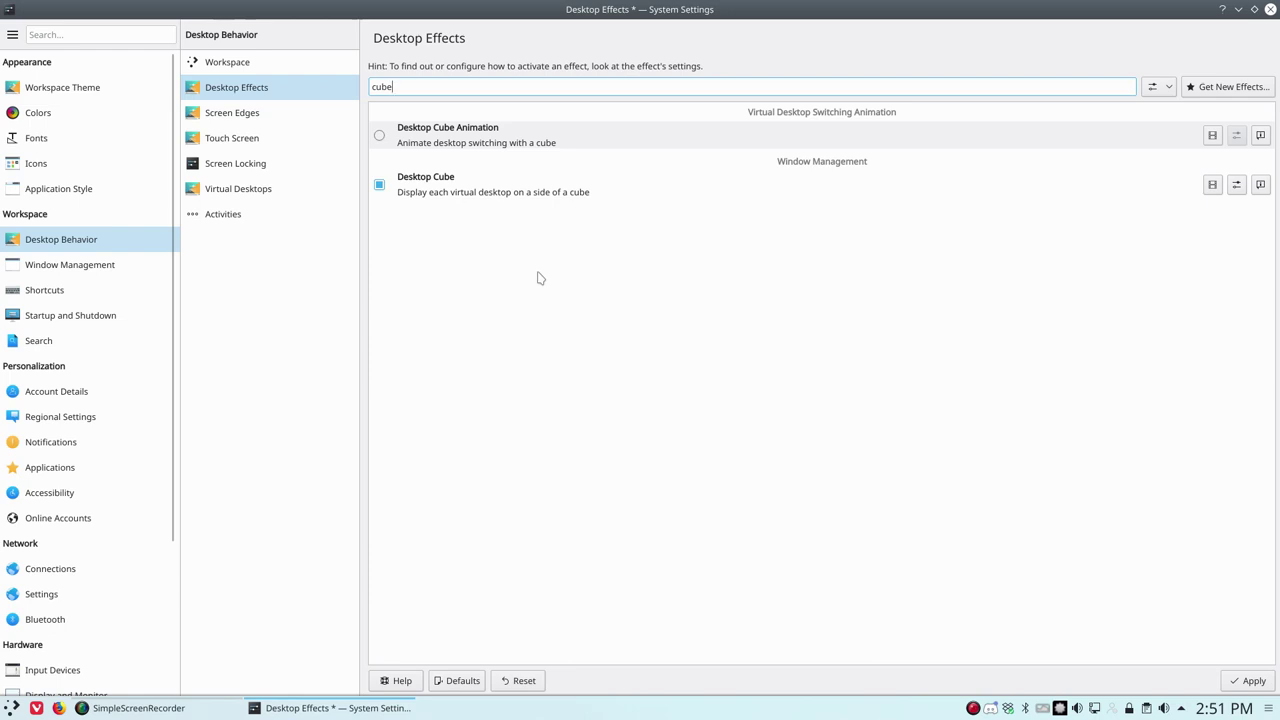
Go to the Virtual Desktops page, applying the pending desktop effect changes
left_click(257, 192)
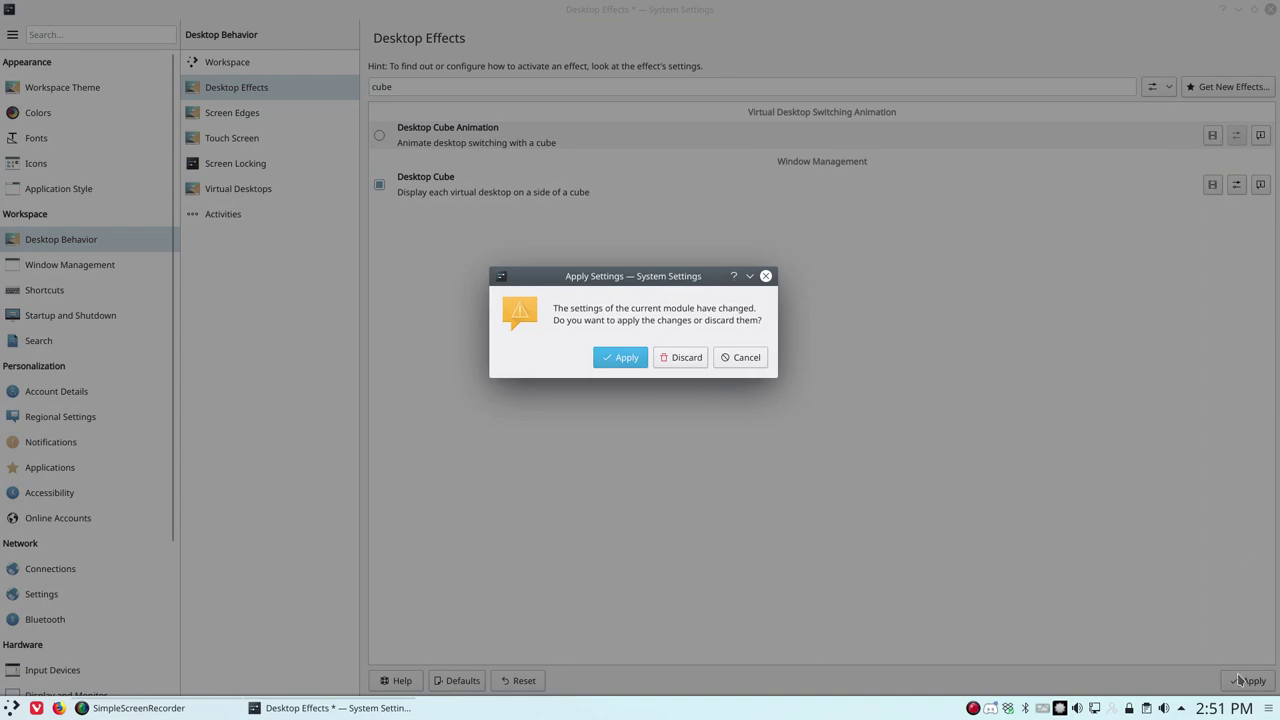
left_click(621, 360)
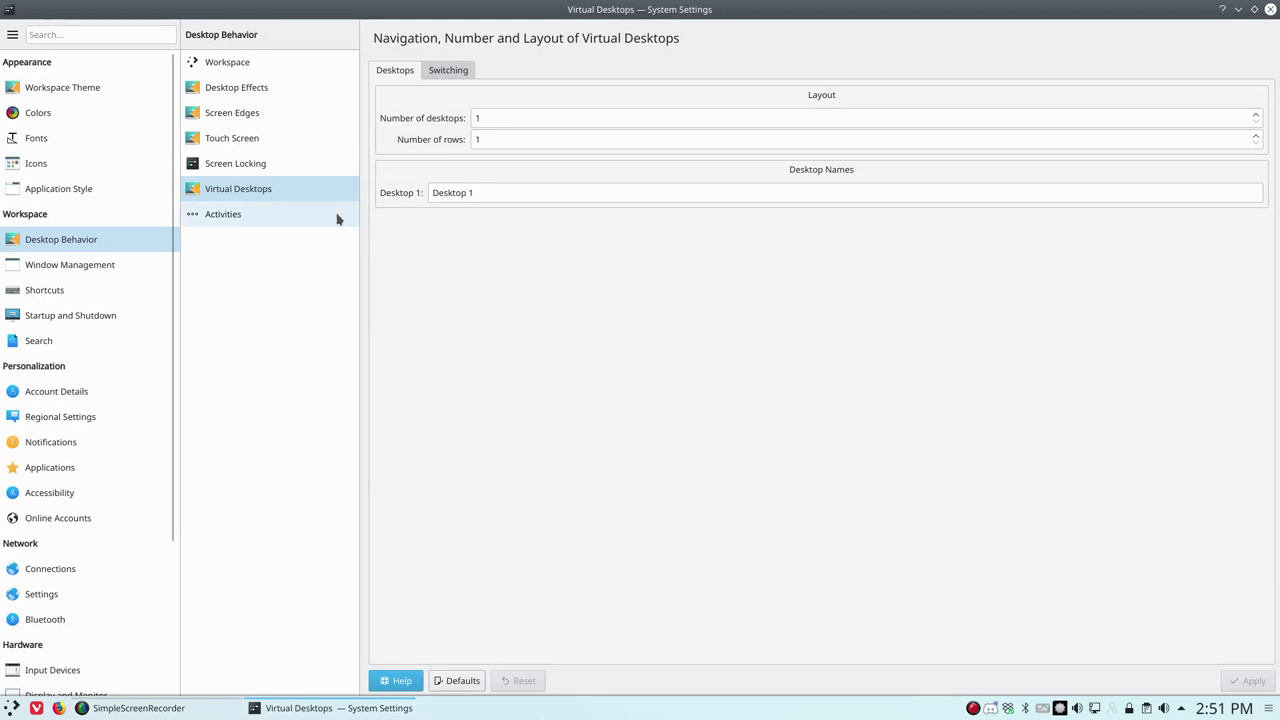
left_click(277, 188)
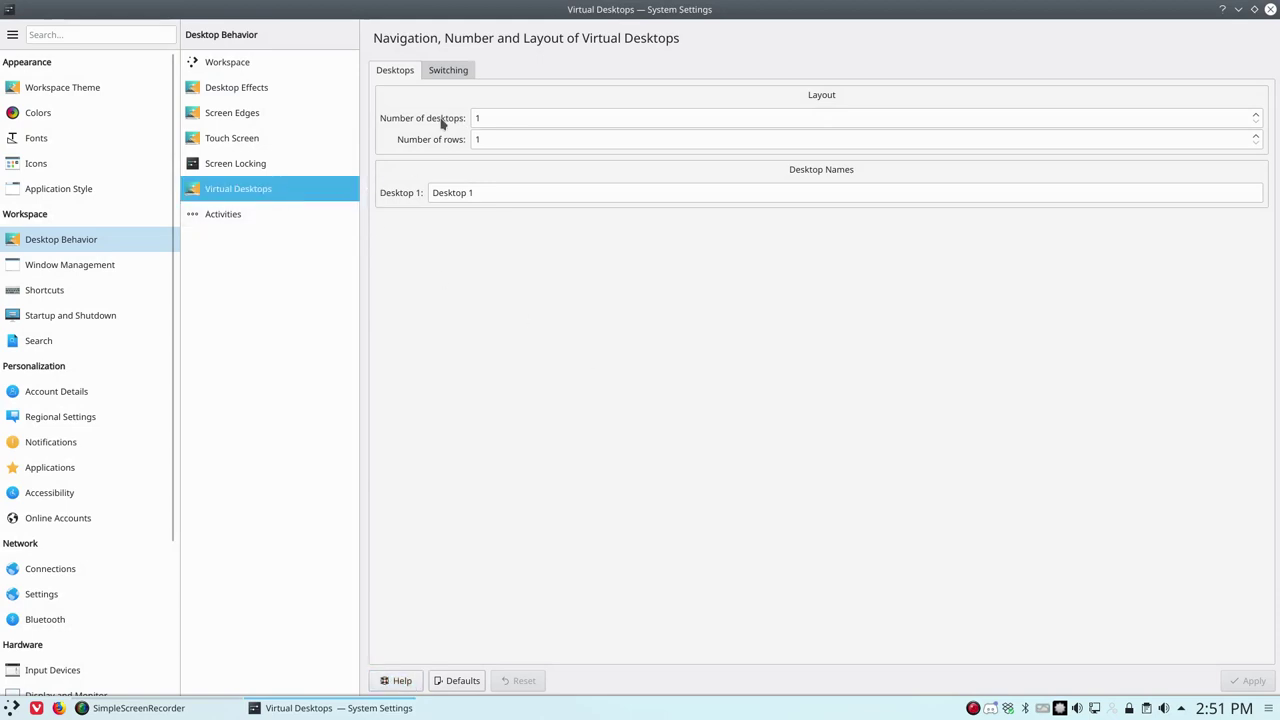
Set the number of virtual desktops to 4, apply it, and switch to another desktop and back
double_click(495, 118)
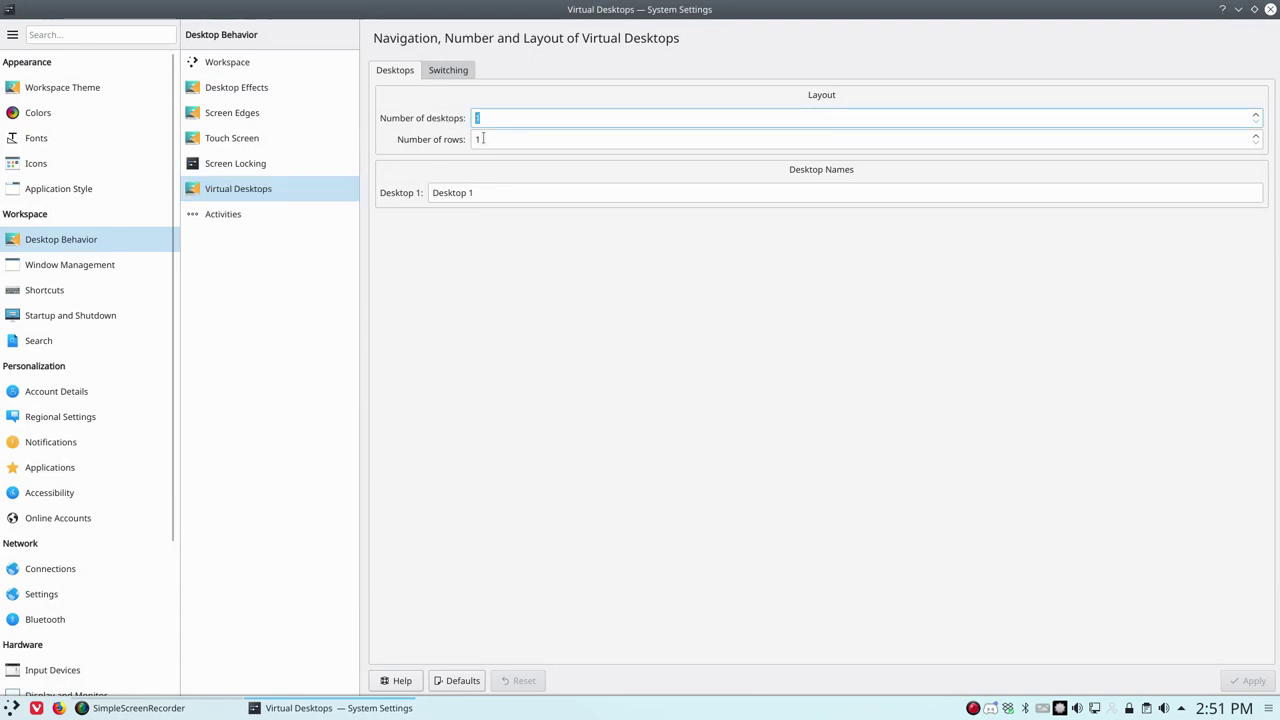
left_click(482, 139)
key("shift+Tab")
type("4")
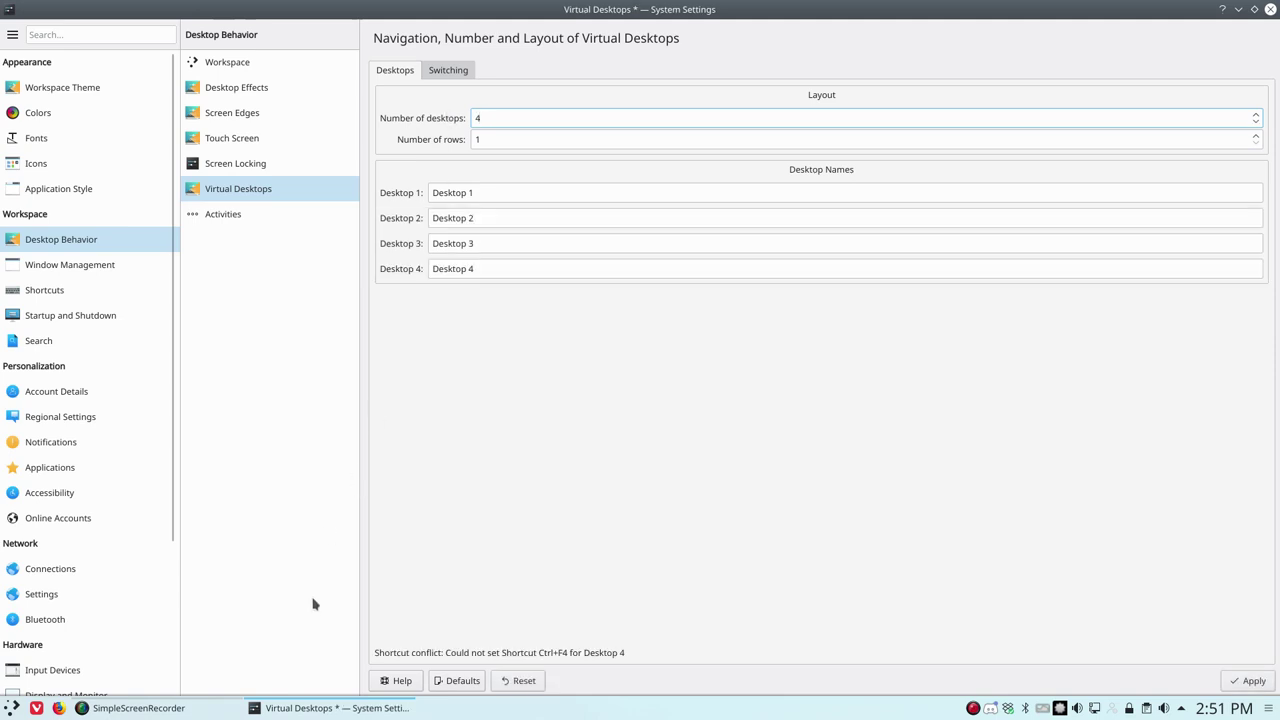
left_click(1247, 680)
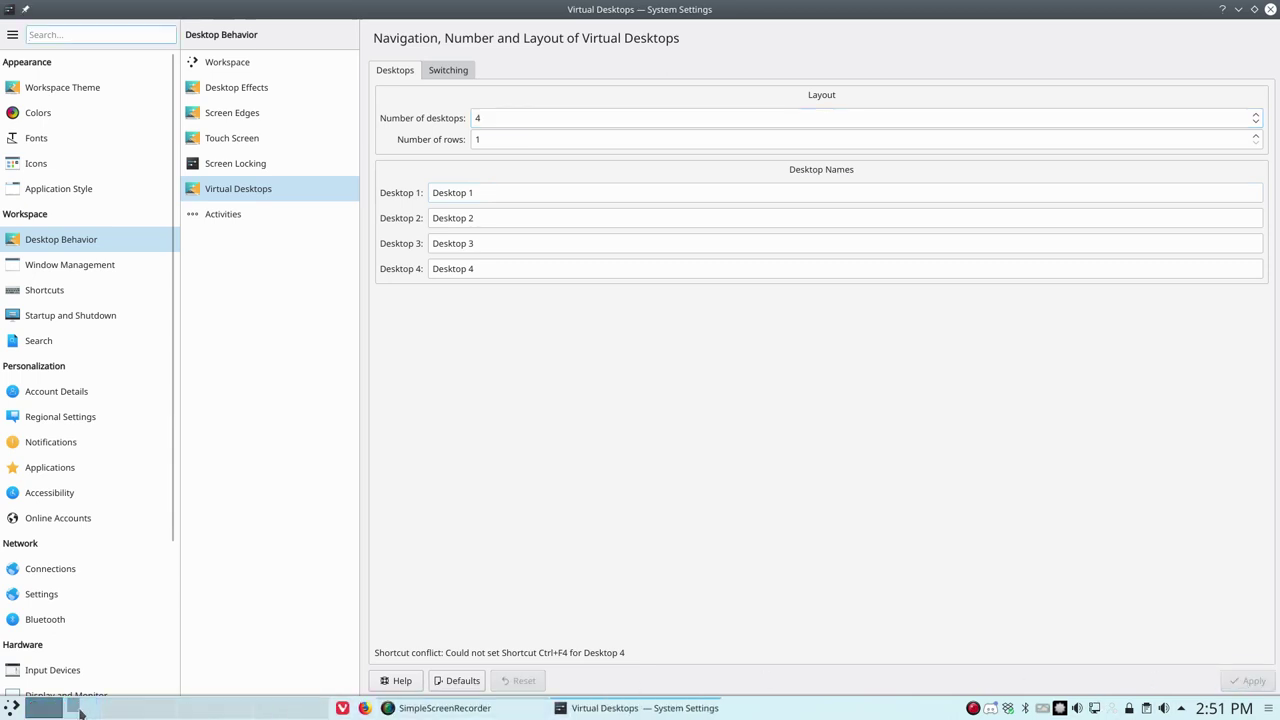
left_click(120, 709)
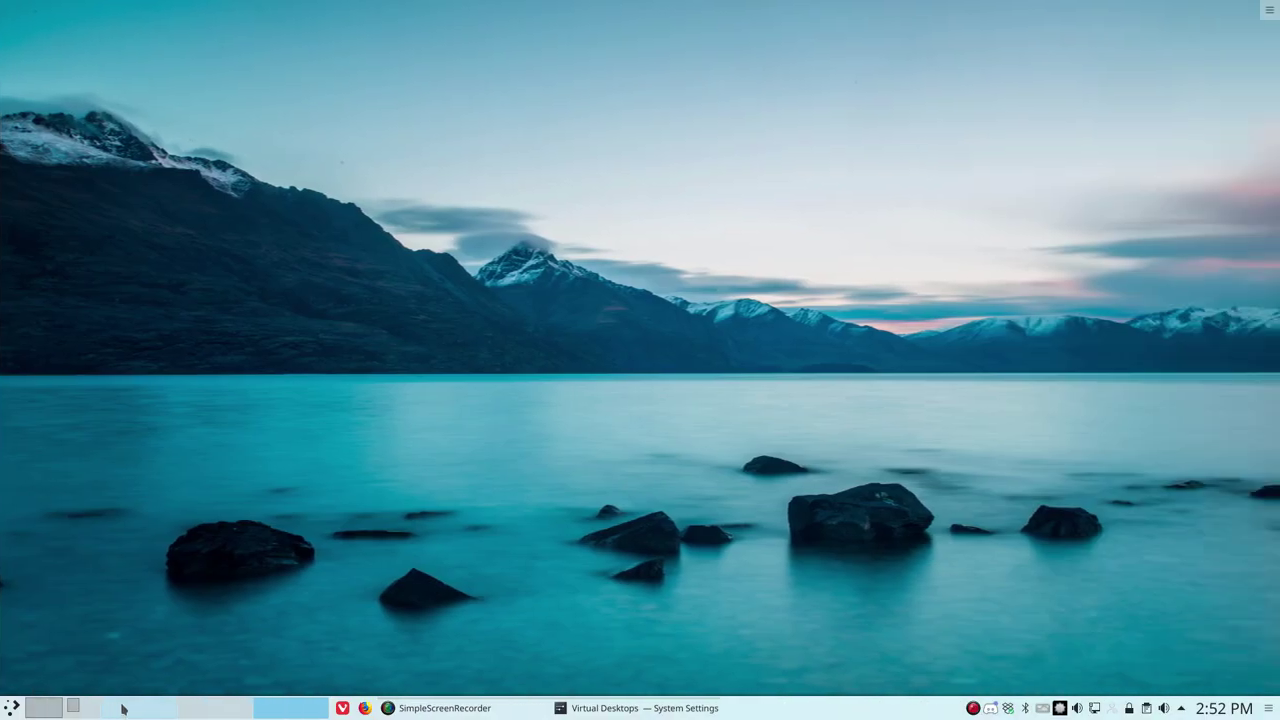
left_click(70, 711)
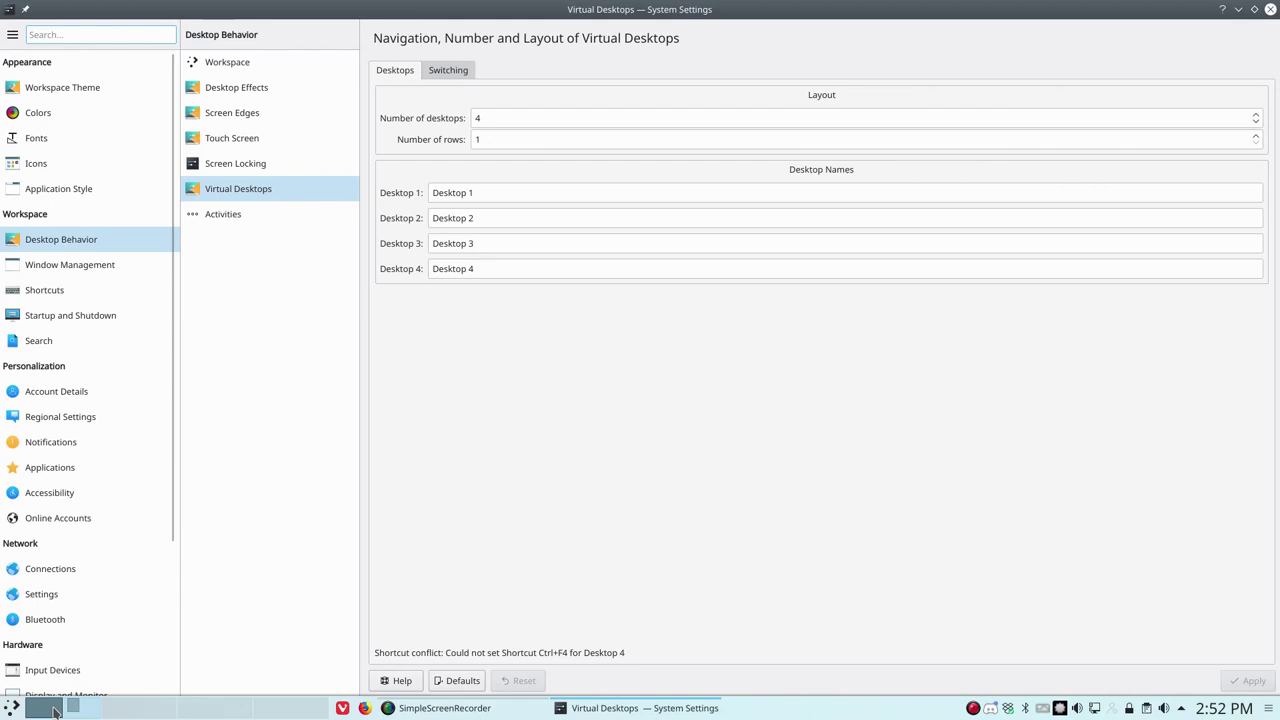
Set the number of virtual desktop rows to 2 and apply the layout
double_click(474, 141)
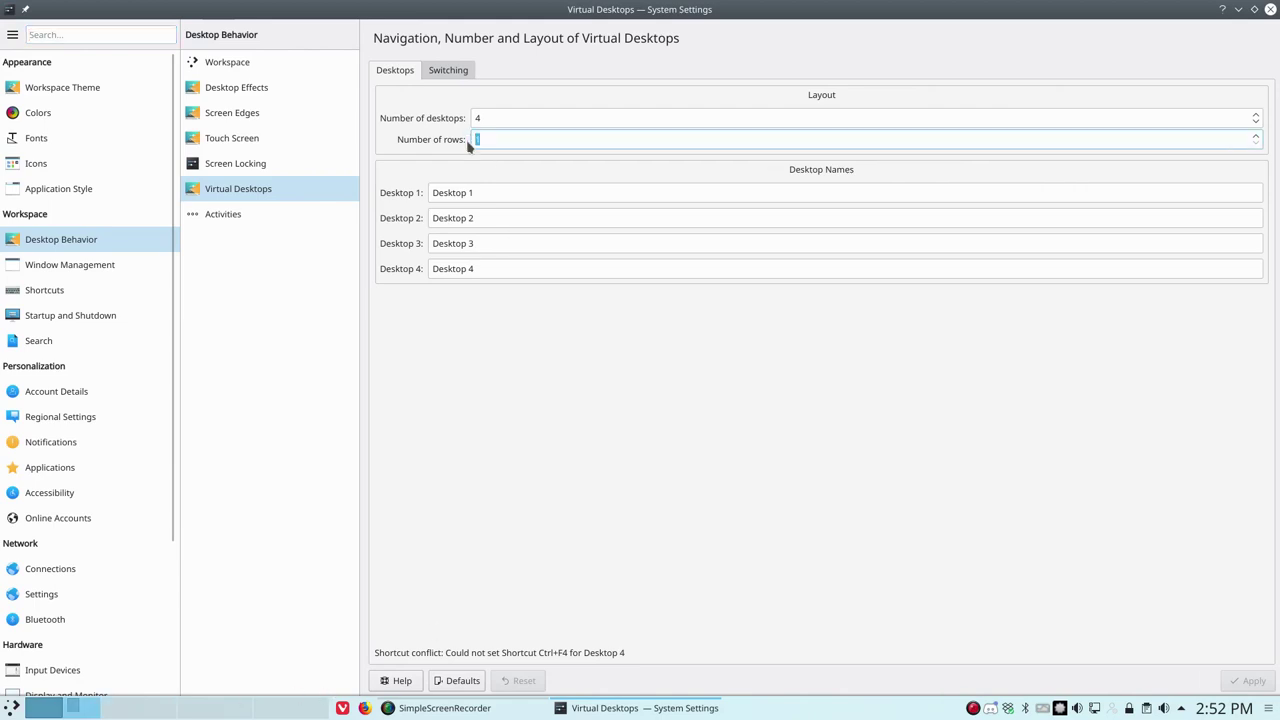
type("2")
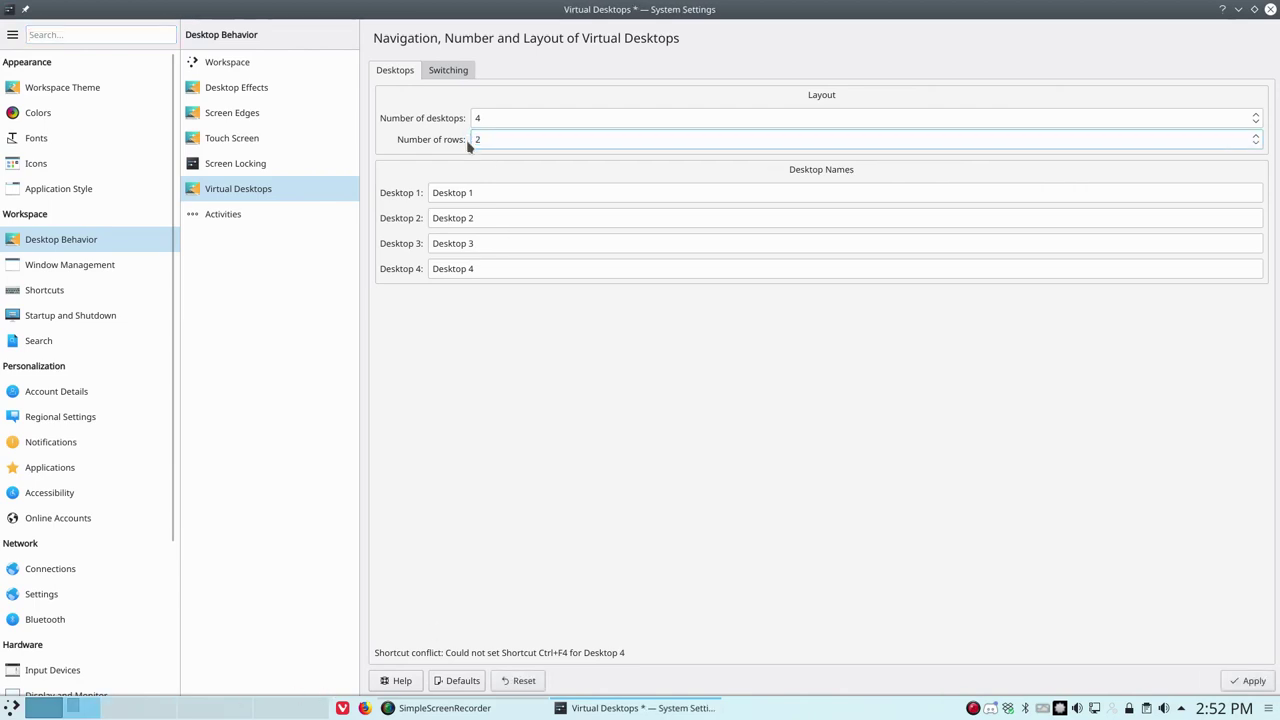
left_click(1237, 681)
Cycle through the virtual desktops in the two-row layout and return to the settings window
left_click(65, 711)
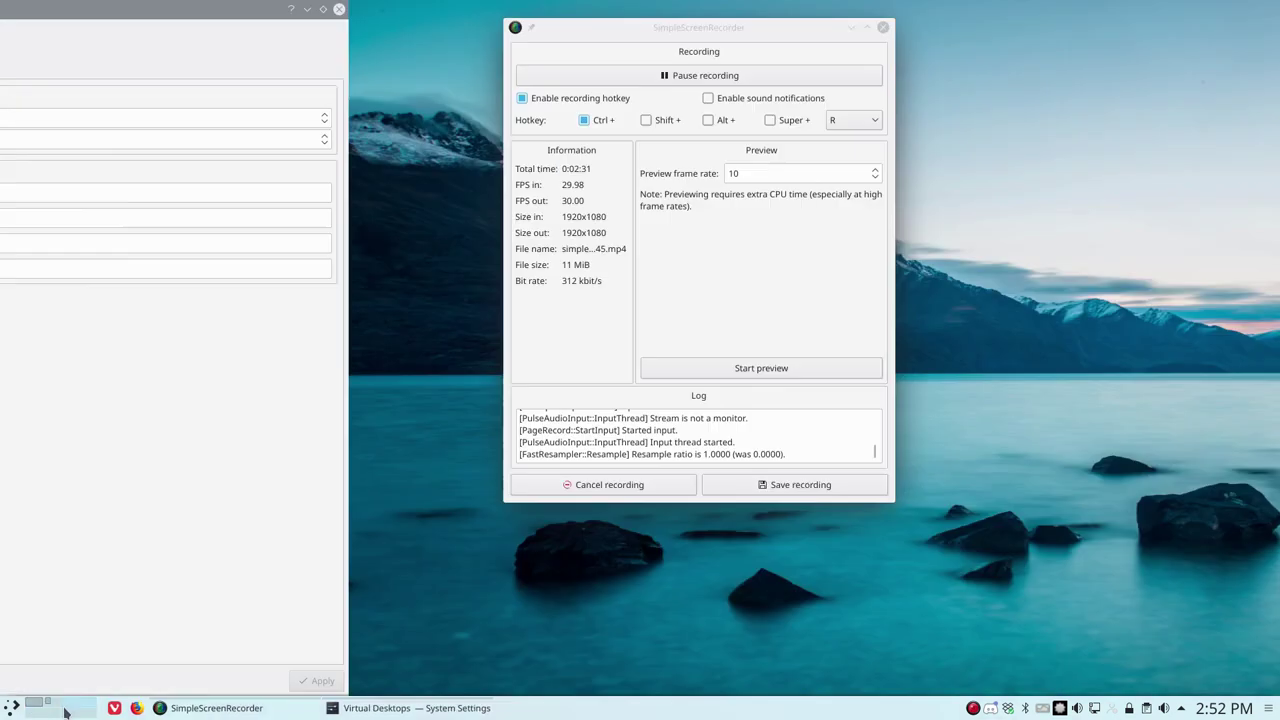
scroll(65, 711, "down", 4)
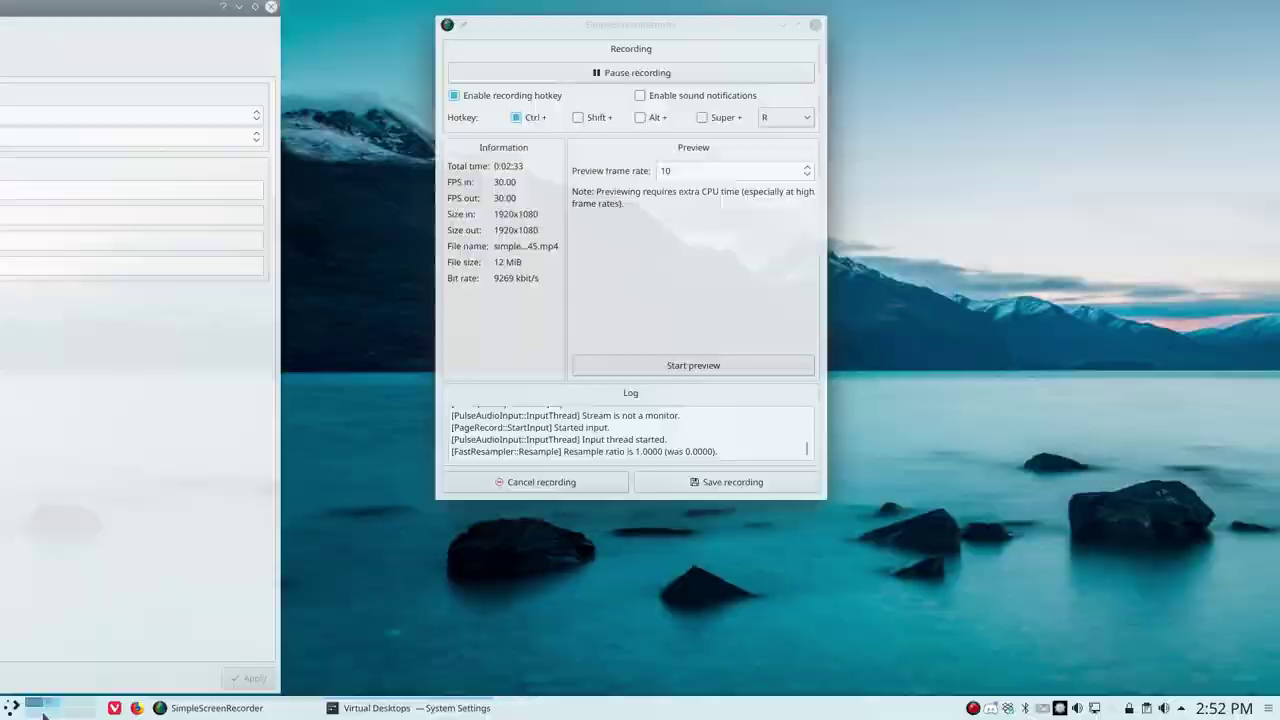
scroll(43, 711, "down", 3)
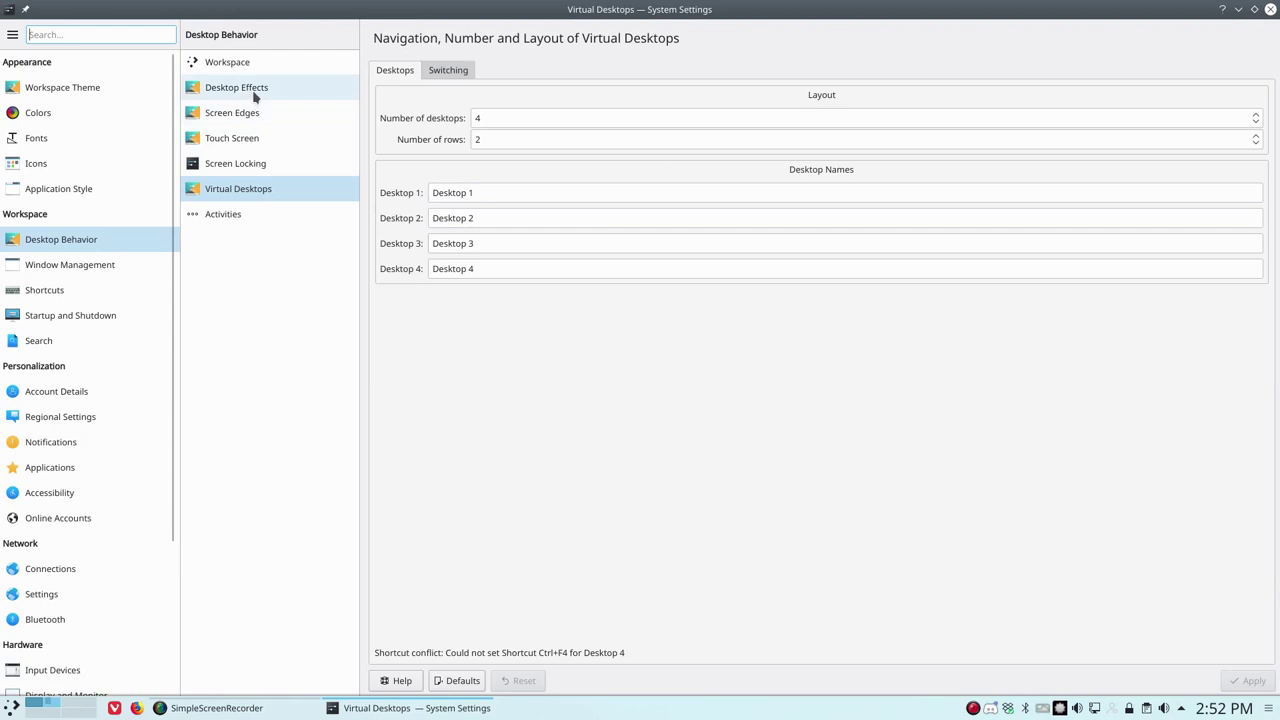
left_click(579, 447)
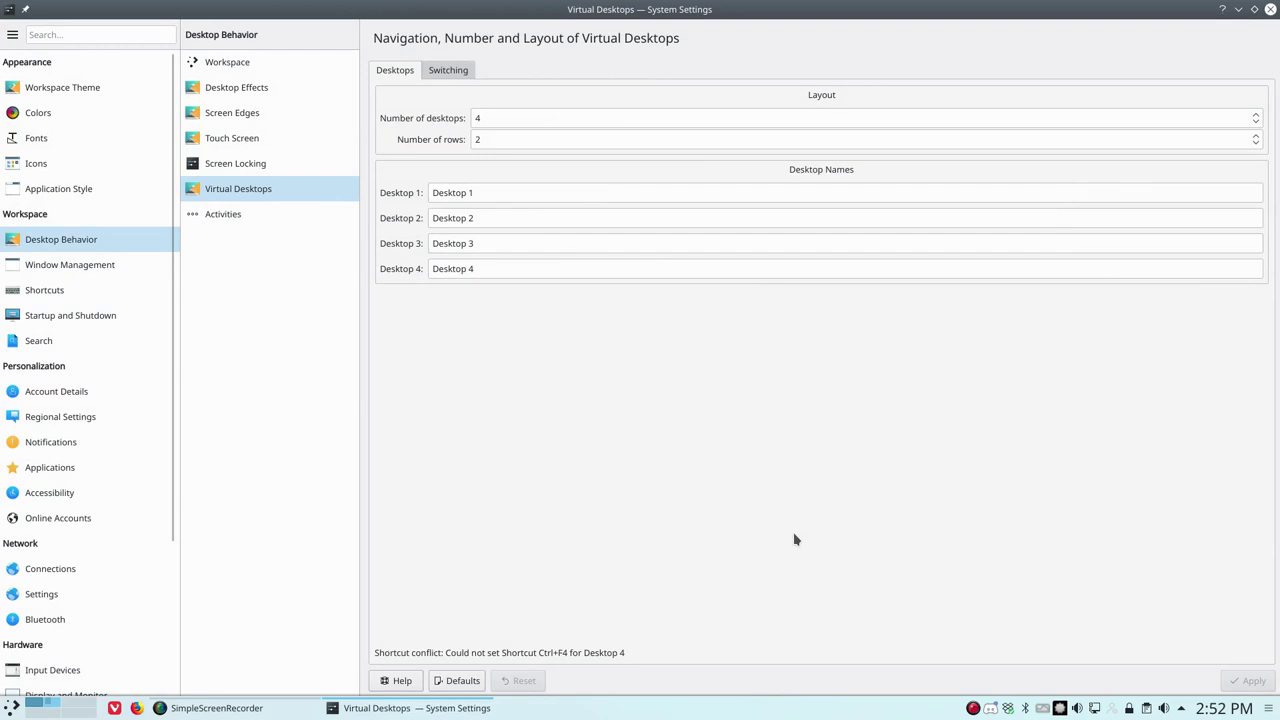
Filter the desktop effects for "cube" again and try to open the Desktop Cube Animation settings
left_click(251, 94)
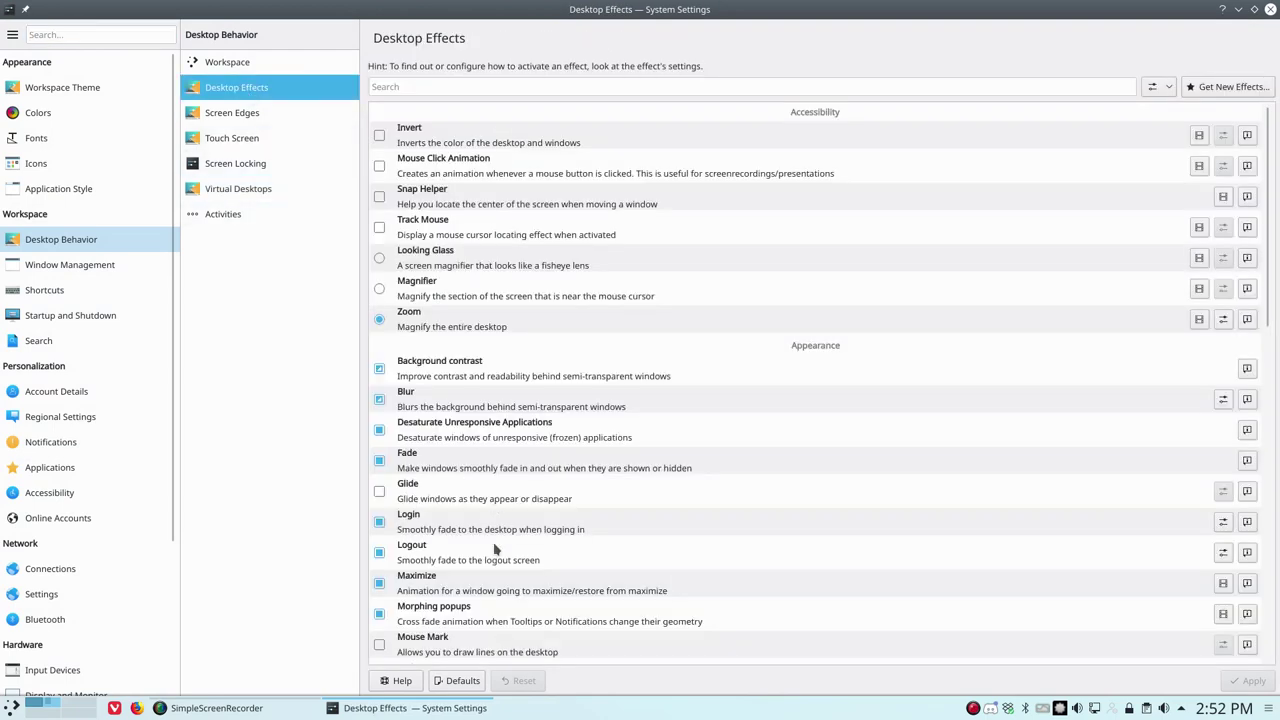
scroll(494, 549, "down", 5)
scroll(494, 549, "down", 2)
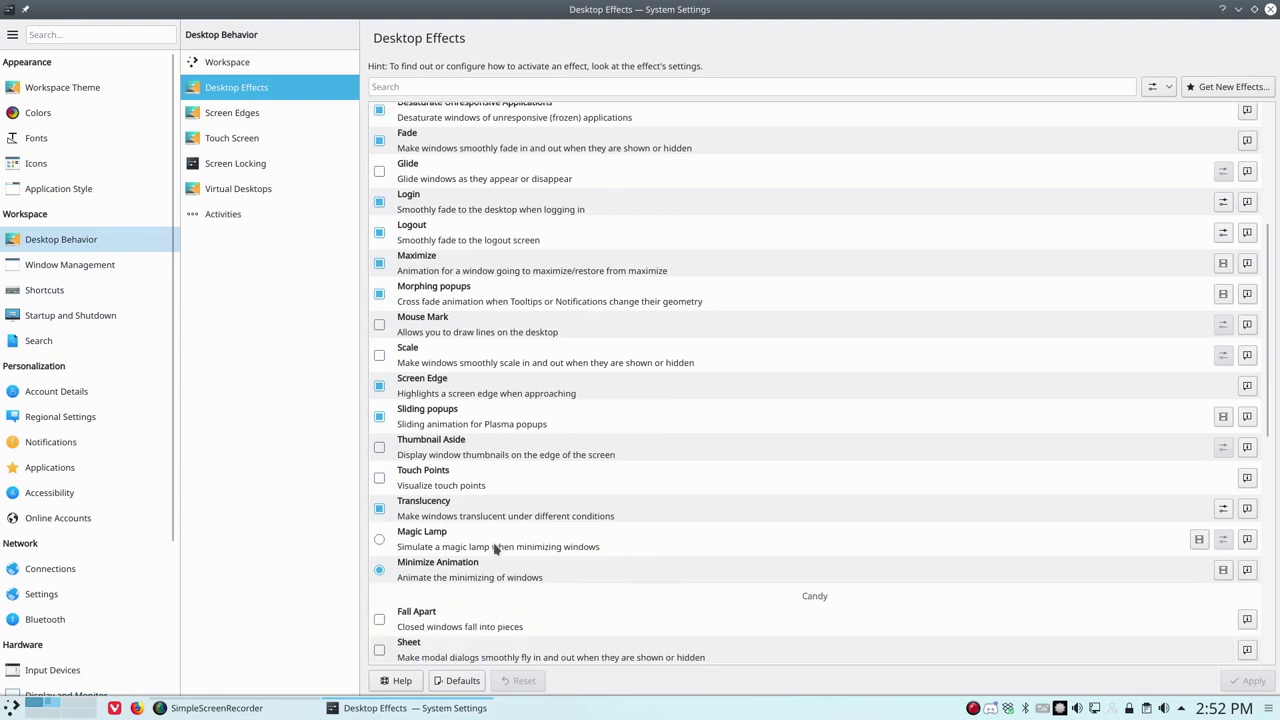
left_click(434, 88)
type("cube")
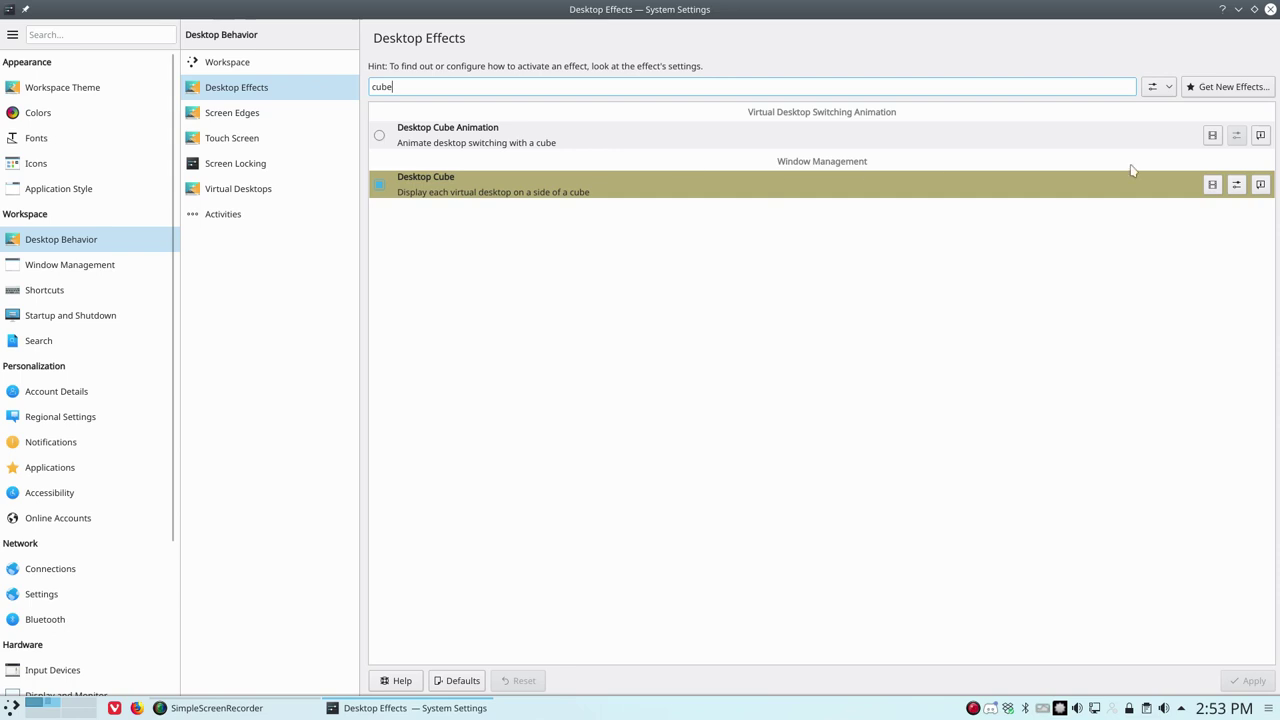
left_click(1240, 143)
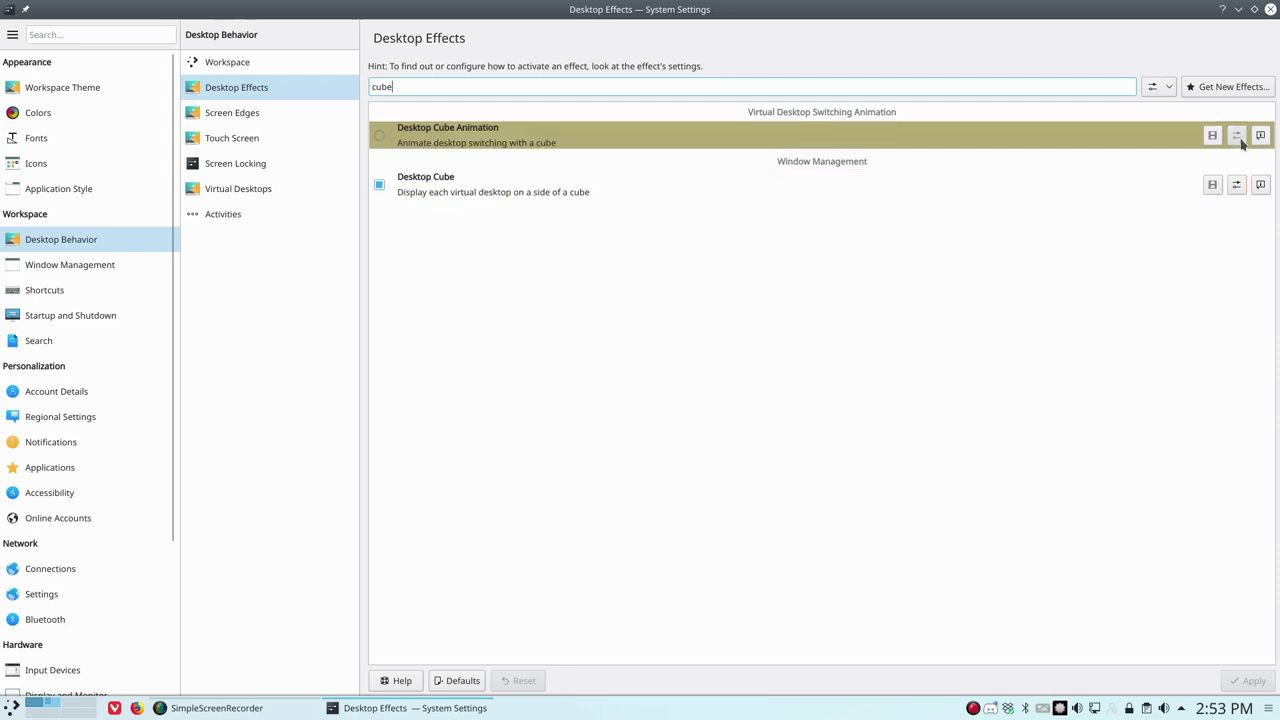